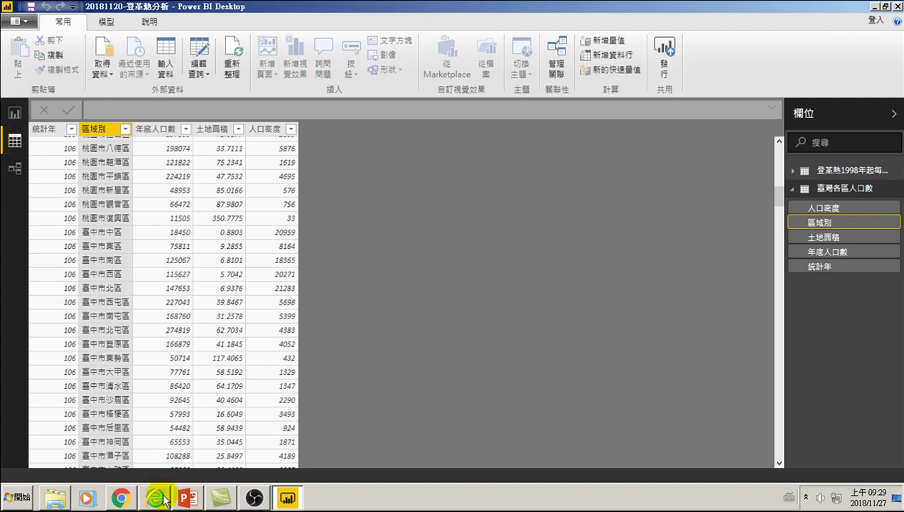
- Launch a blank Notepad from Start > 所有程式 > 附屬應用程式 > 記事本
left_click(15, 496)
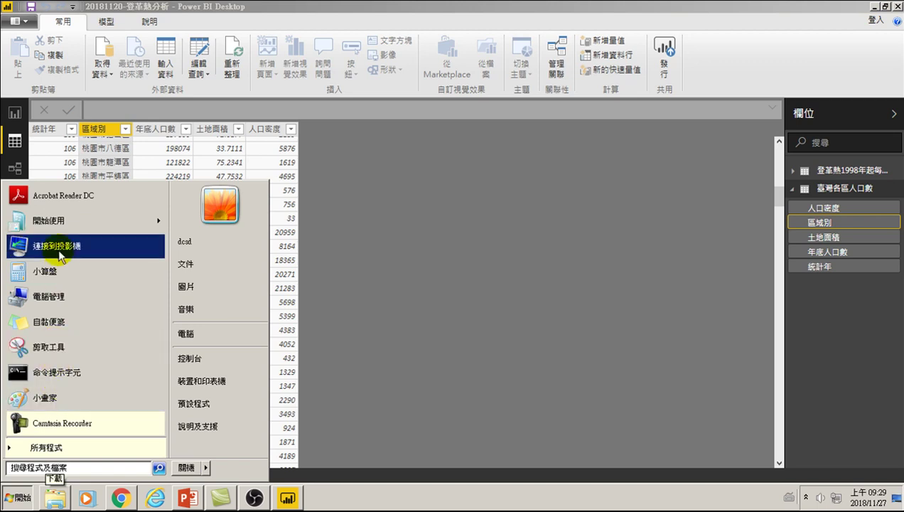
mouse_move(55, 220)
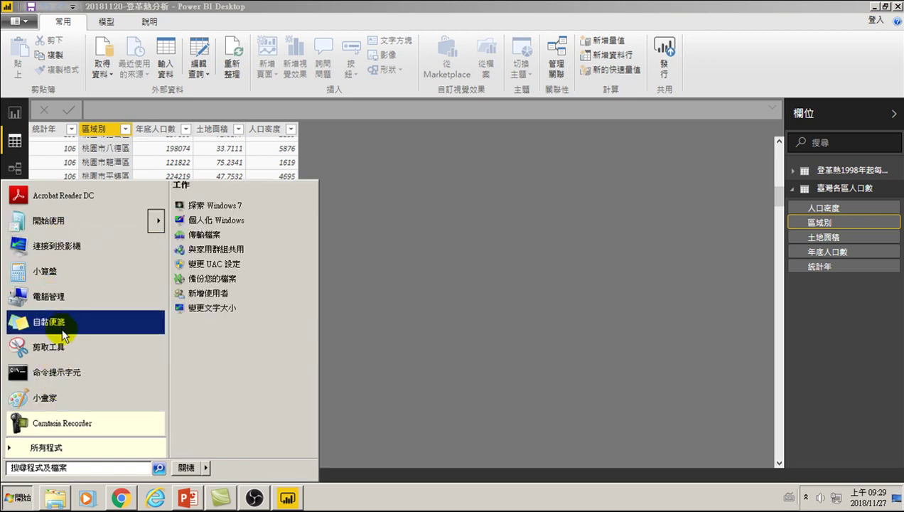
left_click(61, 446)
scroll(60, 369, "down", 2)
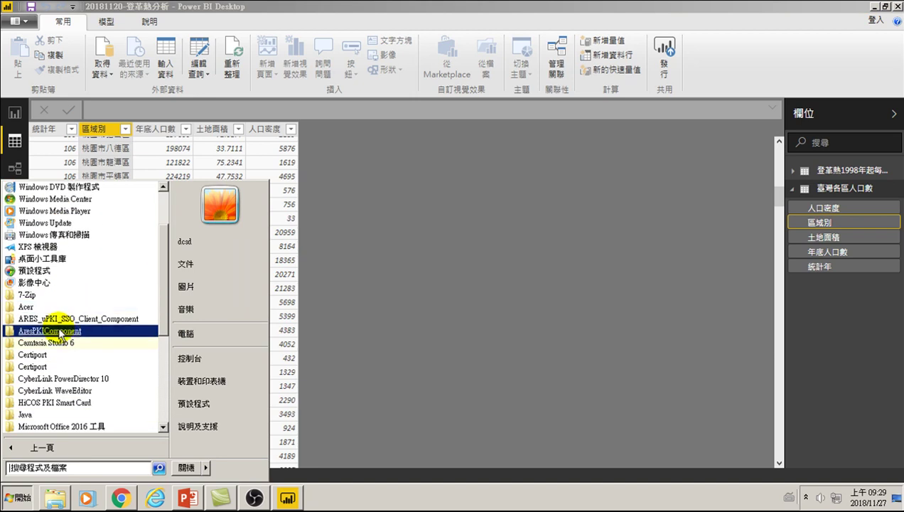
scroll(61, 373, "down", 3)
scroll(60, 380, "down", 2)
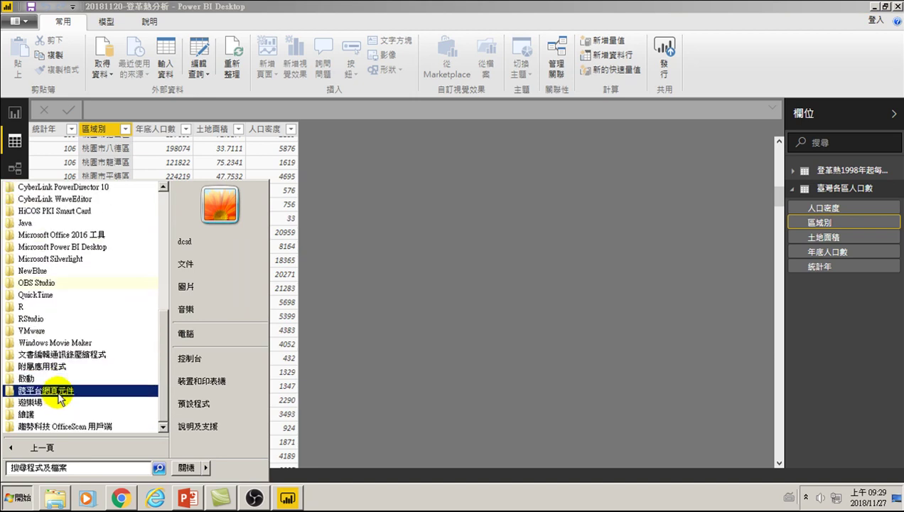
left_click(61, 367)
scroll(64, 369, "down", 2)
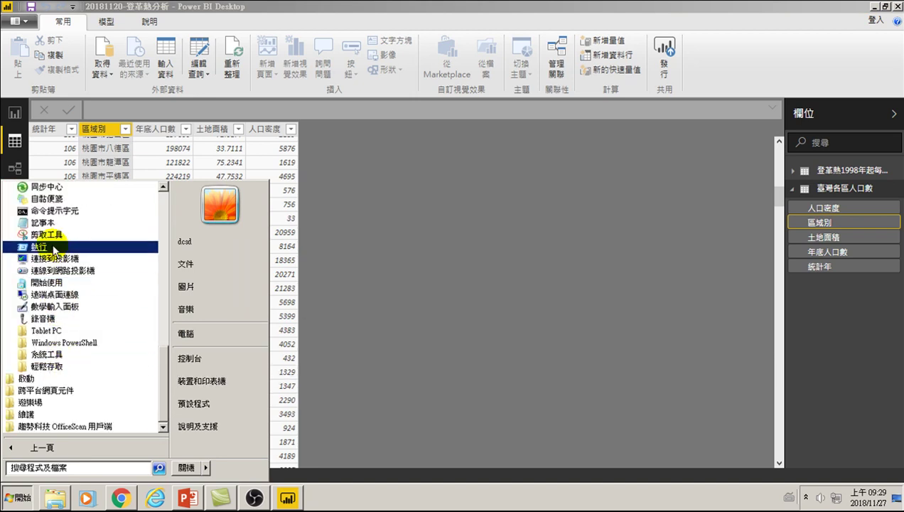
left_click(44, 222)
- Set Notepad's font size to 20 and move its window to the upper right
left_click(291, 282)
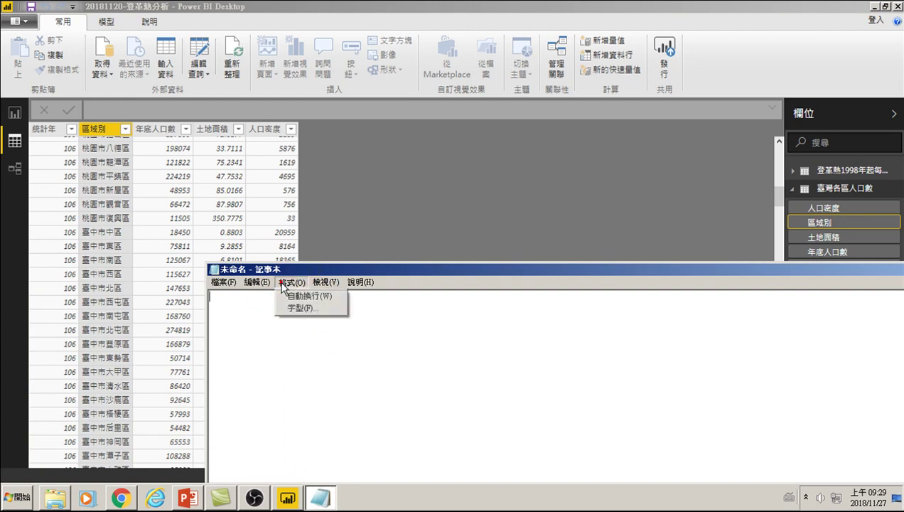
left_click(292, 311)
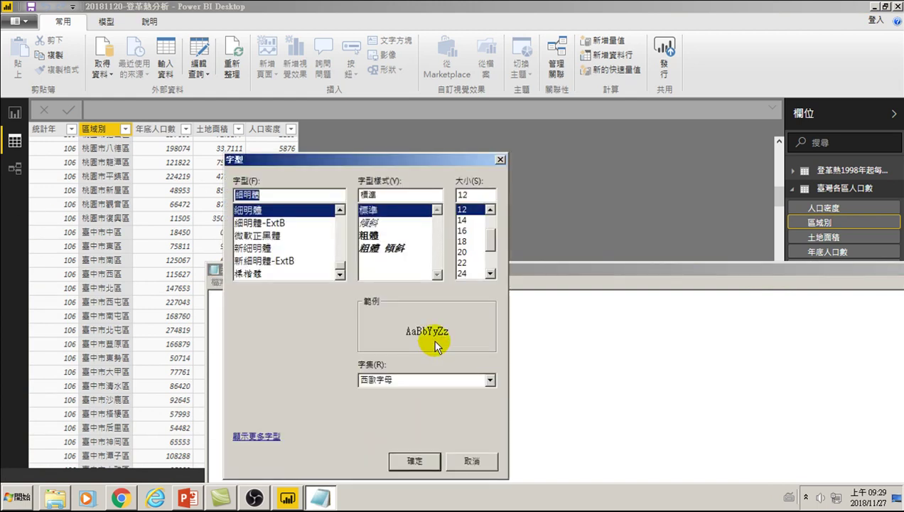
left_click(462, 252)
left_click(413, 462)
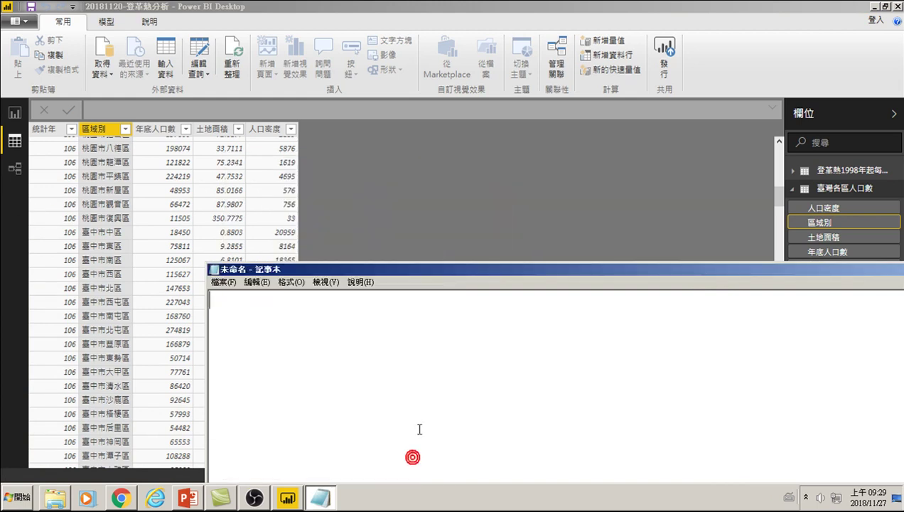
mouse_move(414, 269)
left_mouse_down()
mouse_move(497, 134)
mouse_move(531, 115)
left_mouse_up()
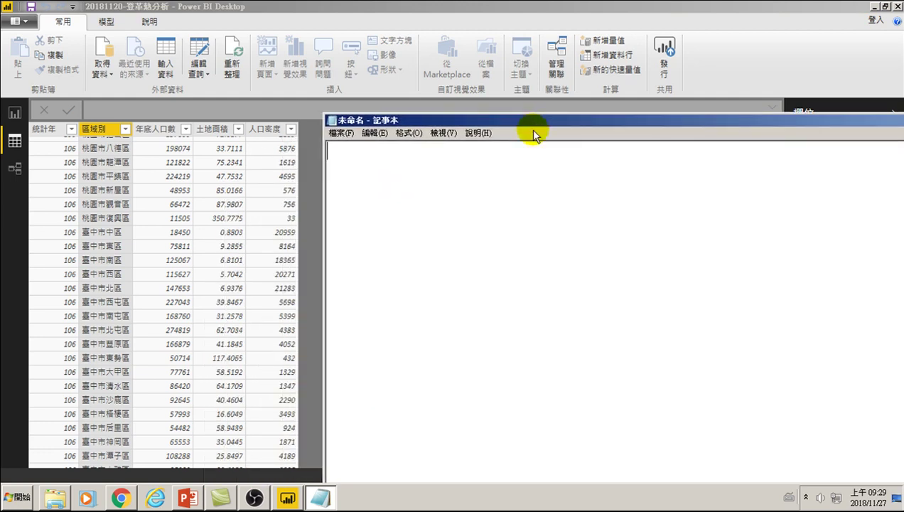
- Type the rate name 每十萬人口數登革熱發生率 and the division sign /
left_click(462, 204)
type("每十萬人")
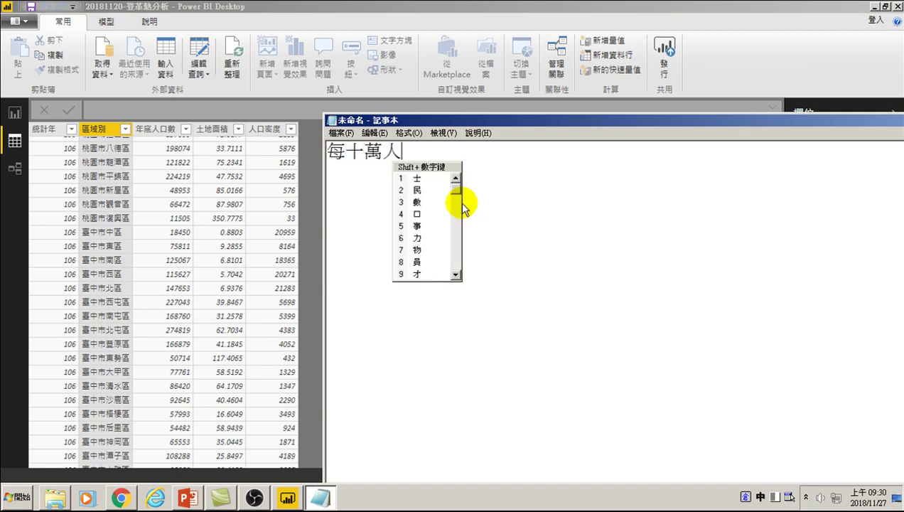
type("口數")
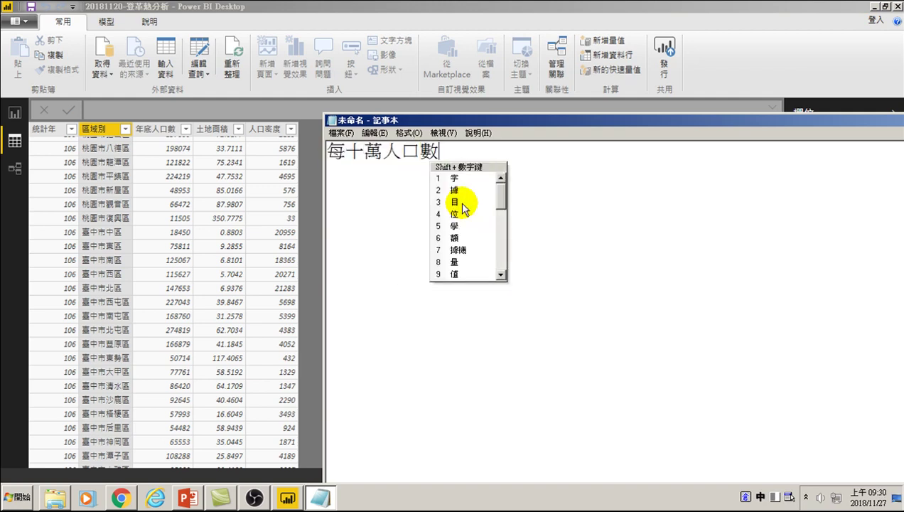
type("登革熱發生率 =")
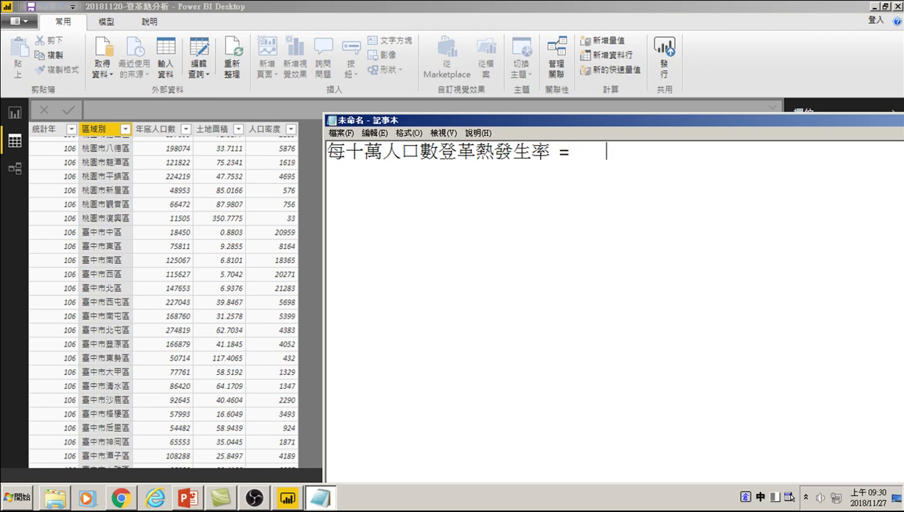
type("/")
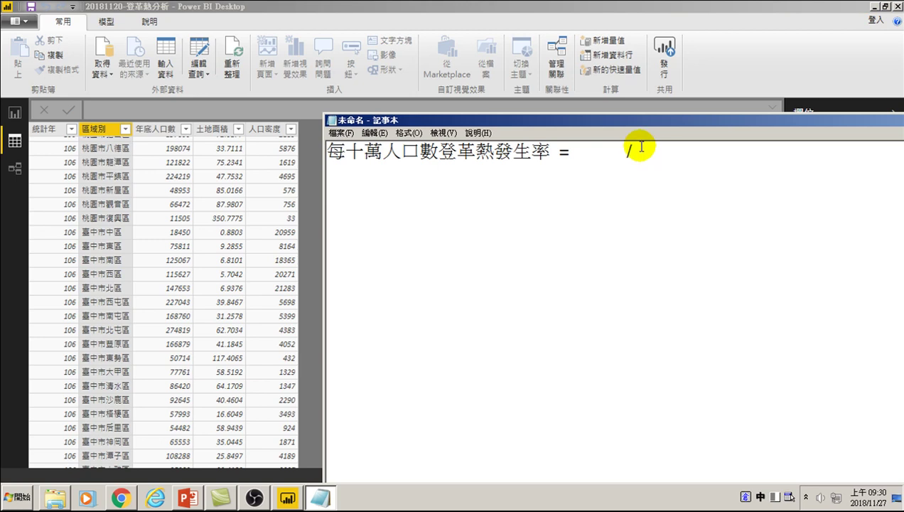
- Fill in the numerator 登革熱發生數 and denominator 人口數 around the slash
mouse_move(583, 153)
left_mouse_down()
mouse_move(616, 152)
mouse_move(588, 152)
left_mouse_up()
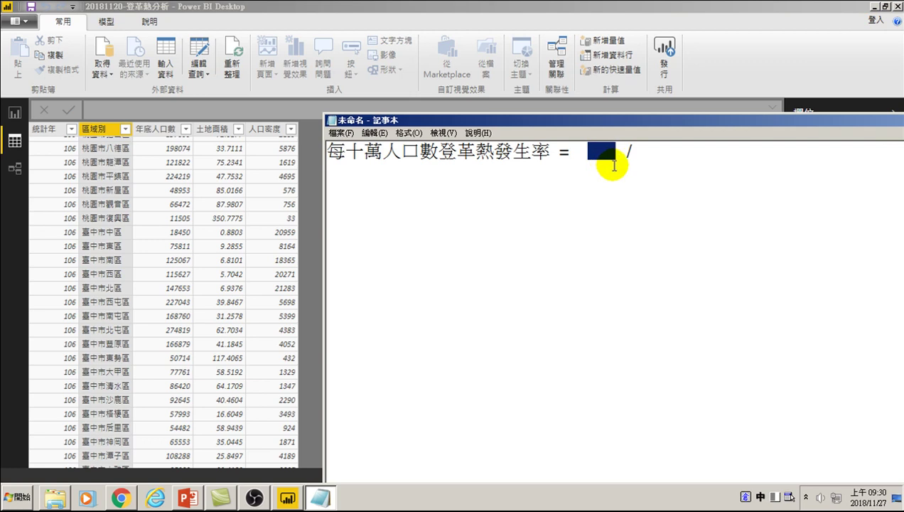
key("shift+End")
type("登")
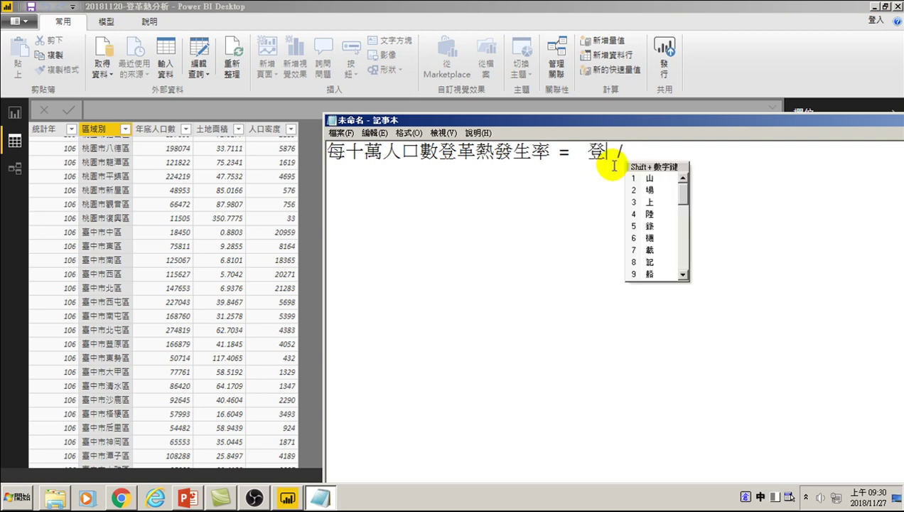
type("革熱發生數")
key("Escape")
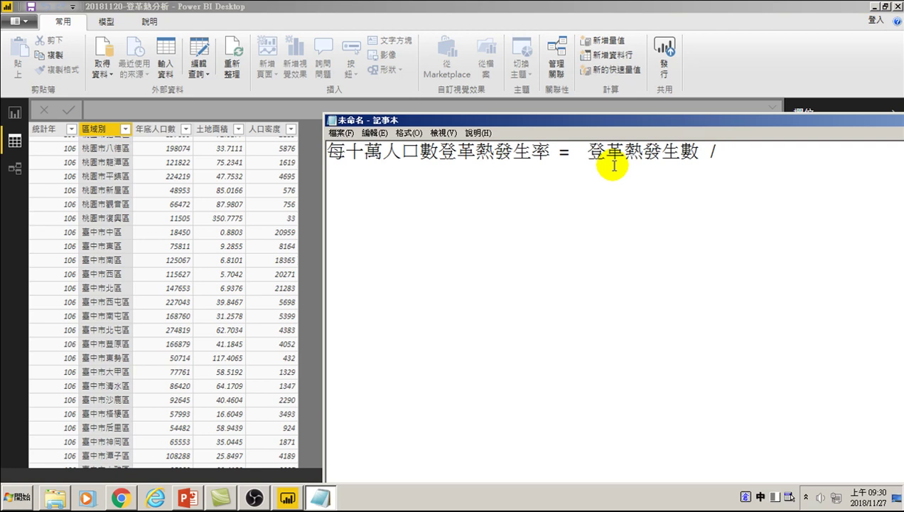
type("k")
key("BackSpace")
type("人口數")
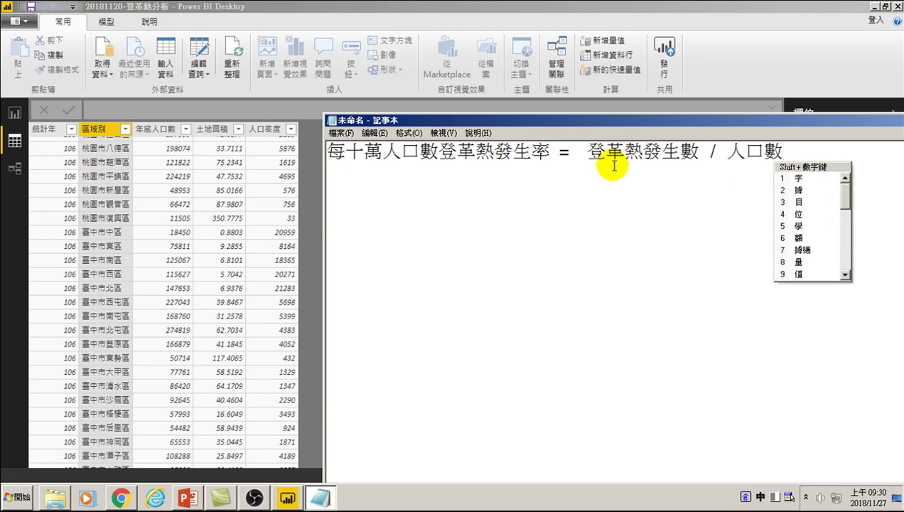
left_click(591, 151)
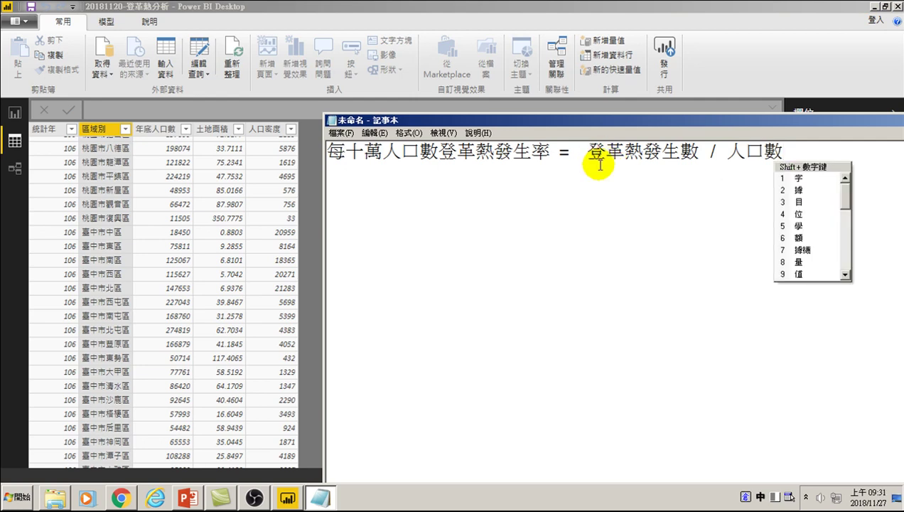
key("shift+9")
- Append )*100000 and replace the stray 值 with an opening parenthesis
type(")")
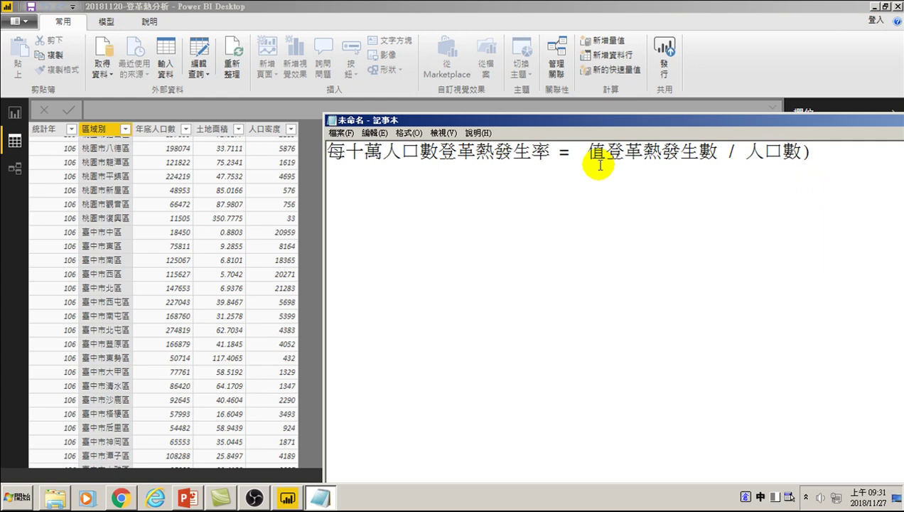
type("*100000")
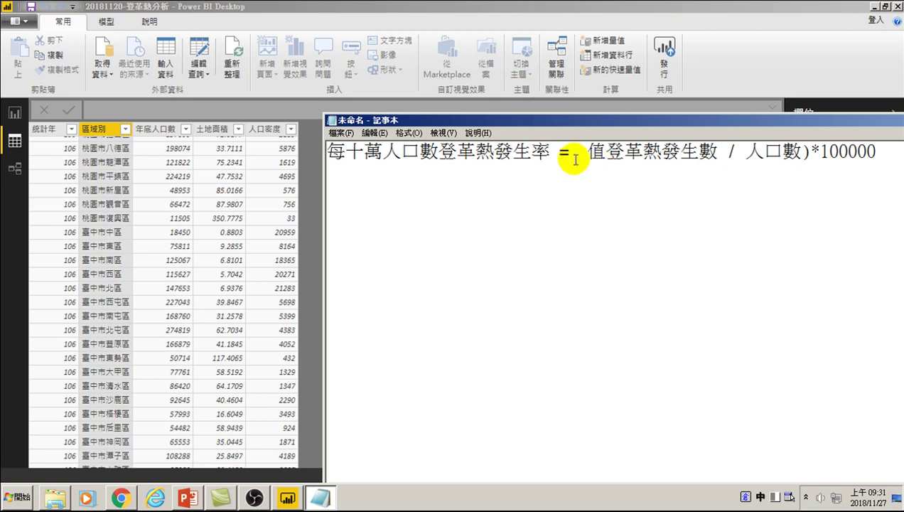
left_click_drag(588, 151, 607, 148)
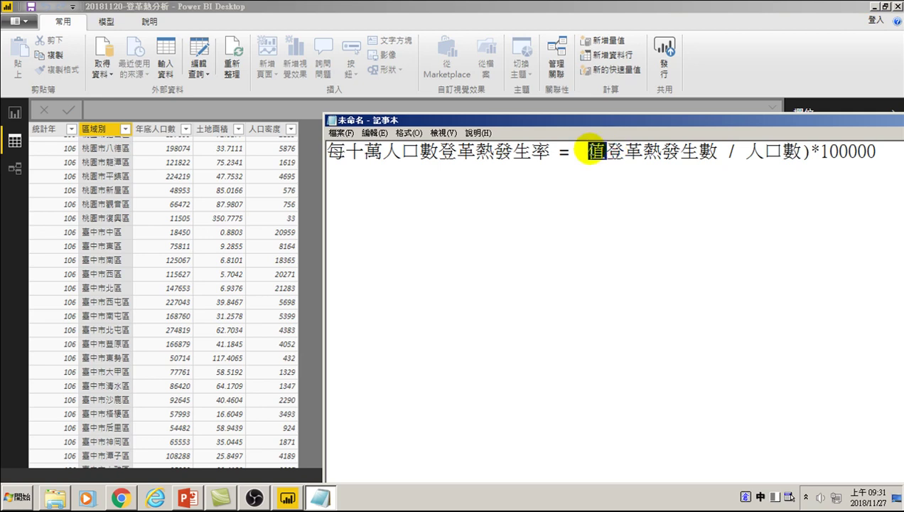
type("(")
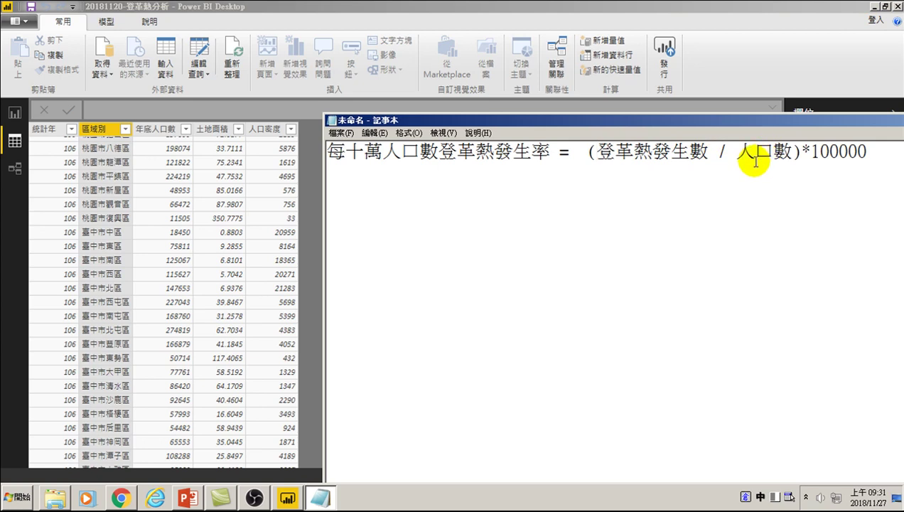
- Return to Power BI Desktop and switch to the empty 第 1 頁 report view
left_click(178, 171)
left_click(178, 172)
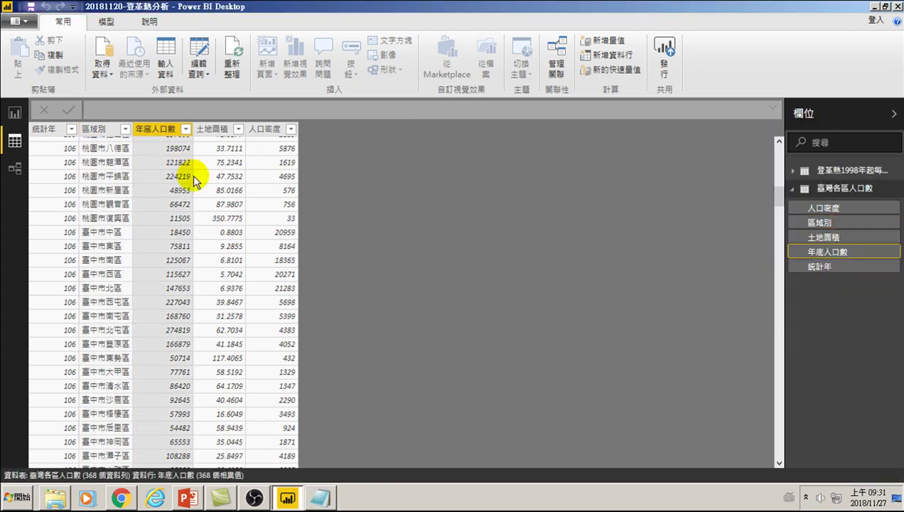
left_click(14, 112)
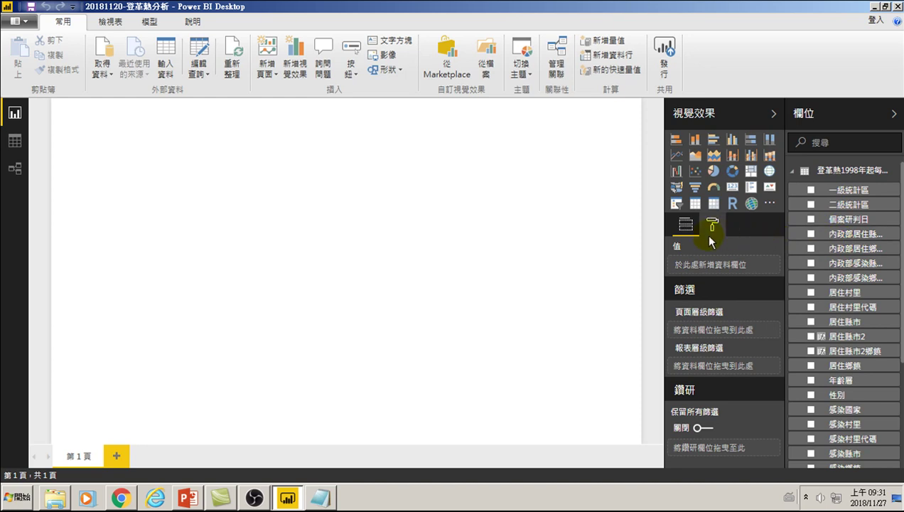
- Add a Table visual to 第 1 頁, deleting an accidentally added Matrix
scroll(849, 327, "down", 2)
scroll(853, 341, "down", 1)
scroll(857, 362, "down", 1)
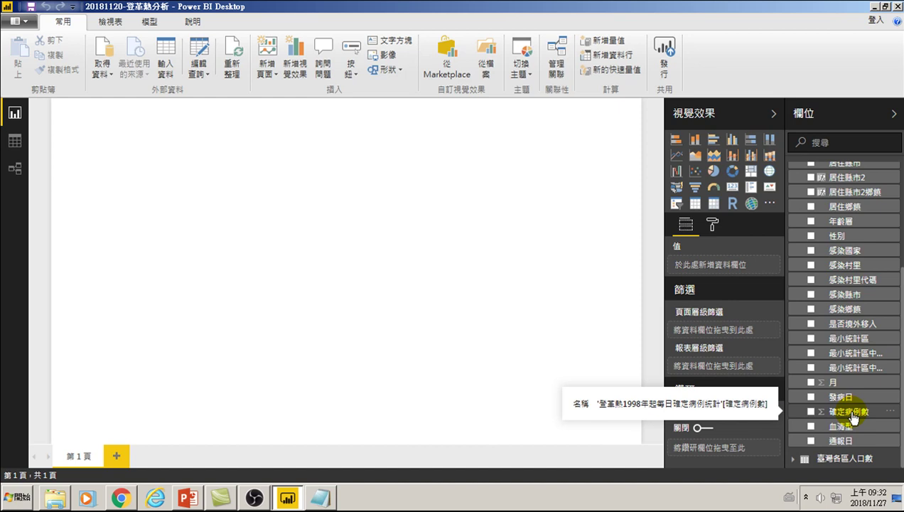
scroll(853, 418, "down", 2)
scroll(846, 427, "up", 2)
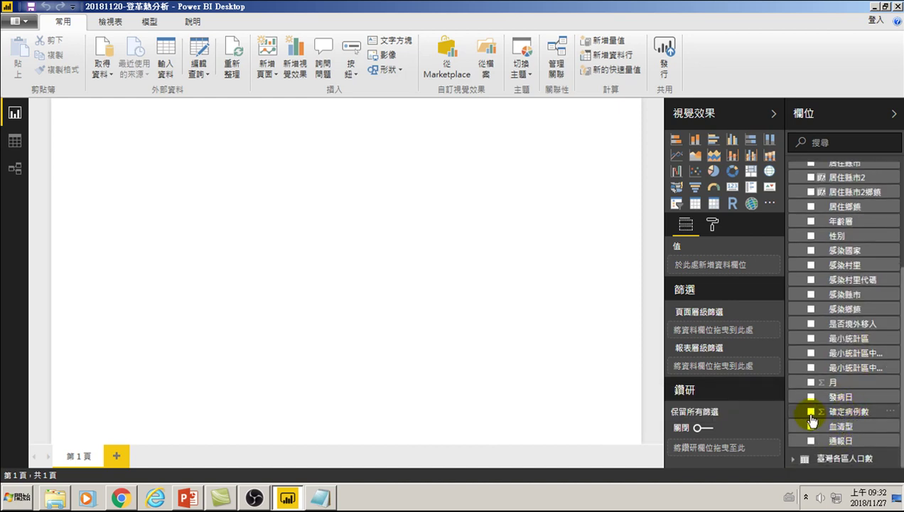
left_click(714, 203)
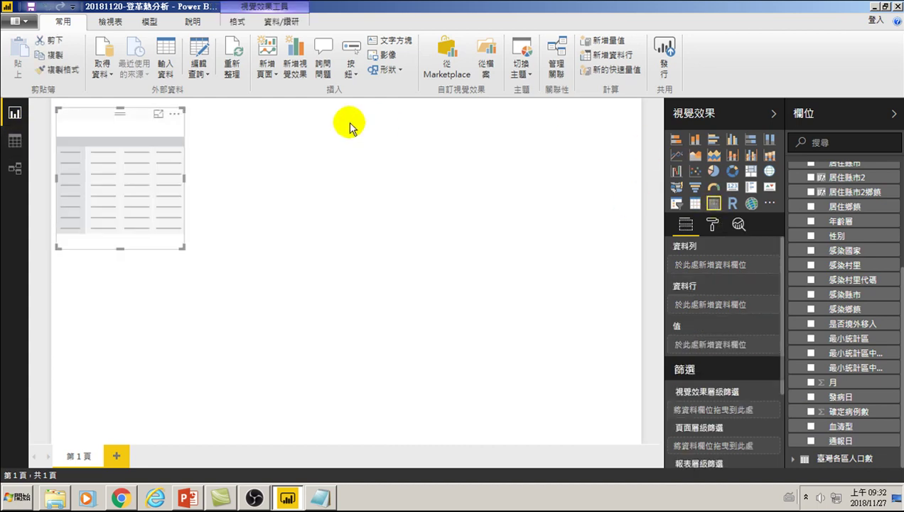
key("Delete")
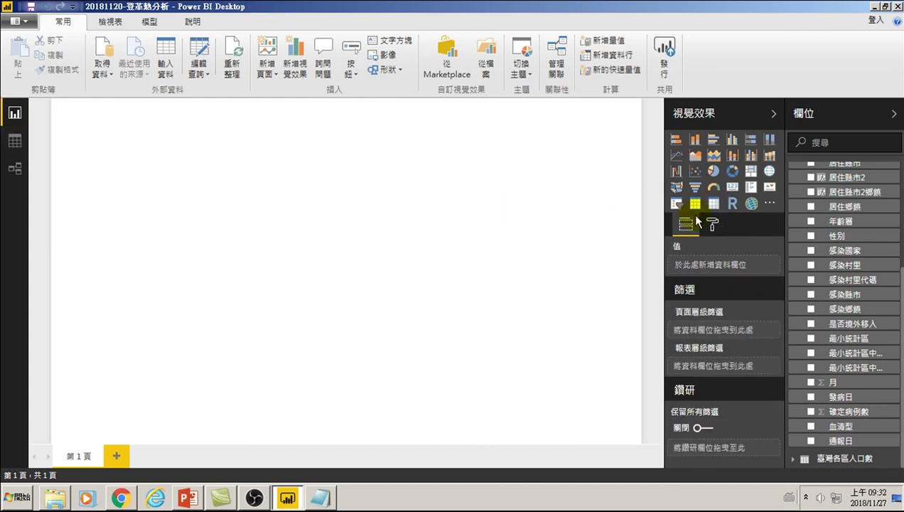
left_click(696, 204)
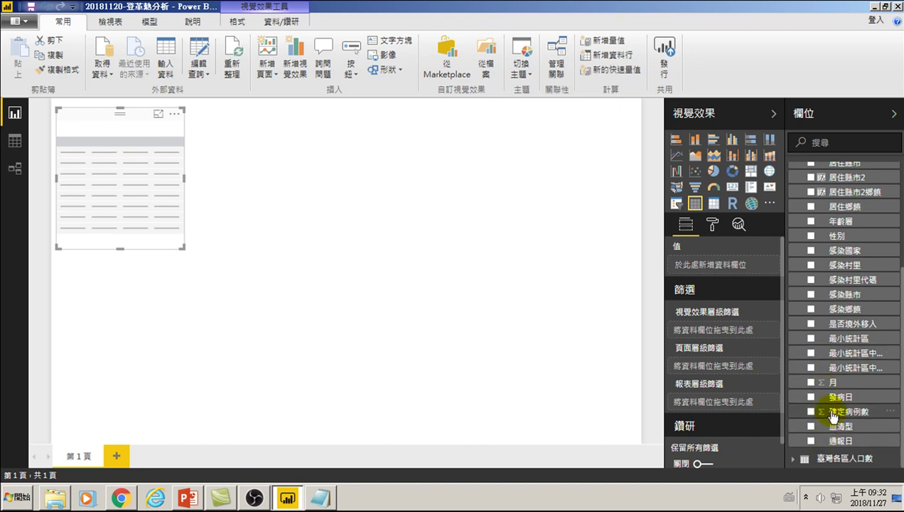
- Put 居住縣市2鄉鎮 into the table and enlarge it down the page
scroll(833, 416, "up", 5)
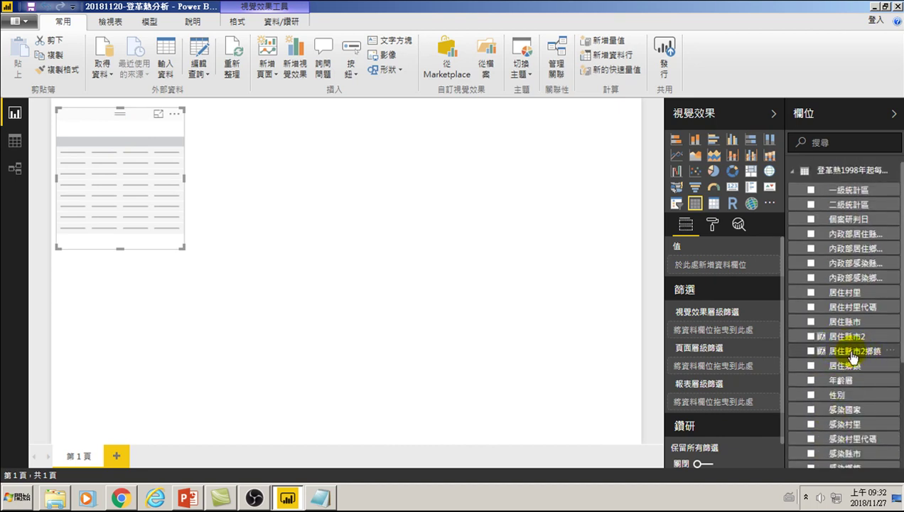
left_click(810, 351)
mouse_move(183, 248)
left_mouse_down()
mouse_move(310, 432)
mouse_move(293, 435)
left_mouse_up()
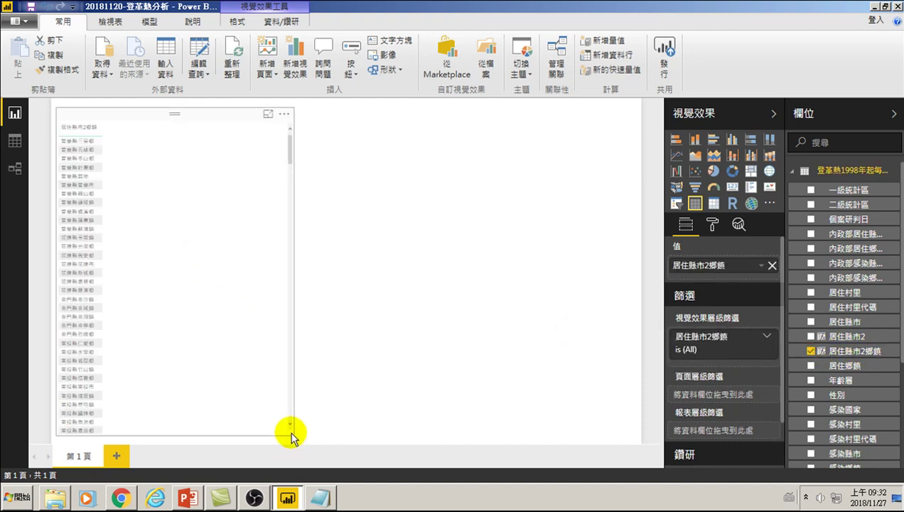
- Set the table's column header text to size 14 and colour black
left_click(713, 225)
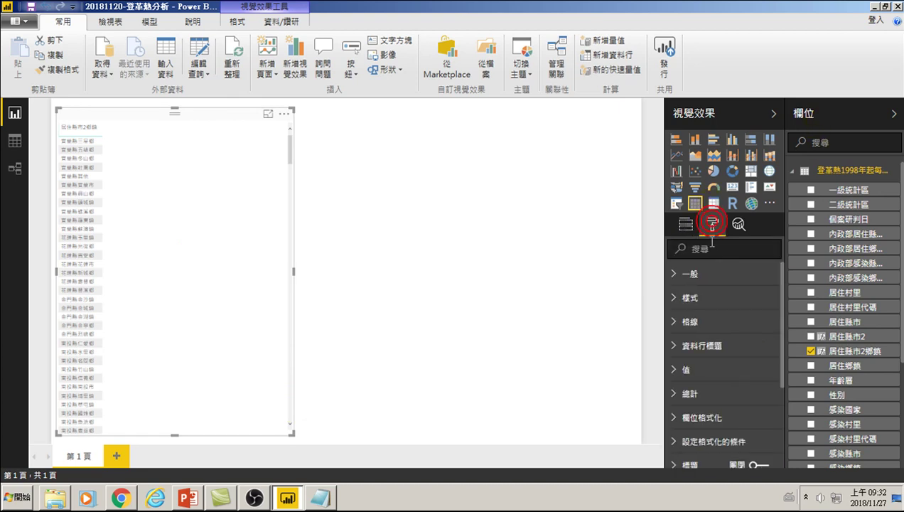
left_click(678, 348)
scroll(722, 379, "down", 3)
scroll(721, 380, "down", 2)
scroll(720, 381, "down", 1)
left_click(713, 327)
left_click(713, 326)
left_click(713, 326)
left_click(713, 326)
left_click(713, 326)
left_click(713, 328)
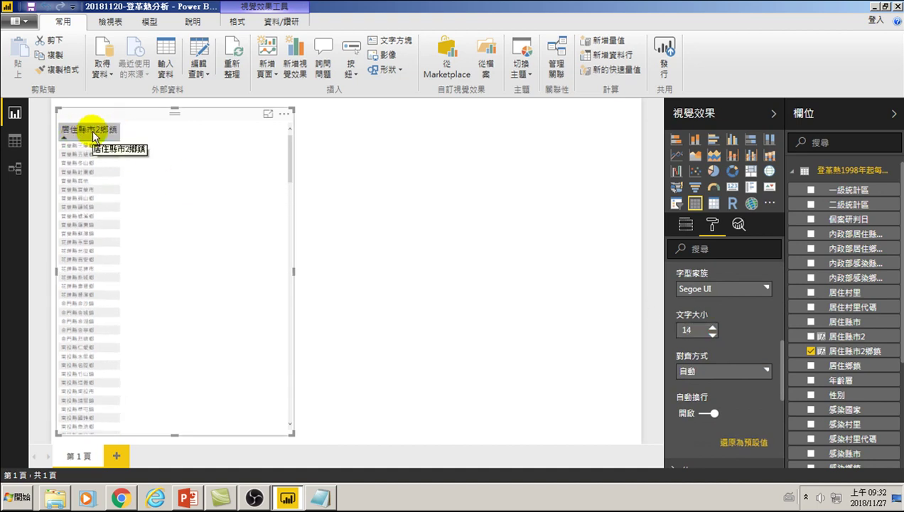
scroll(698, 299, "up", 2)
scroll(698, 299, "up", 2)
scroll(688, 366, "up", 2)
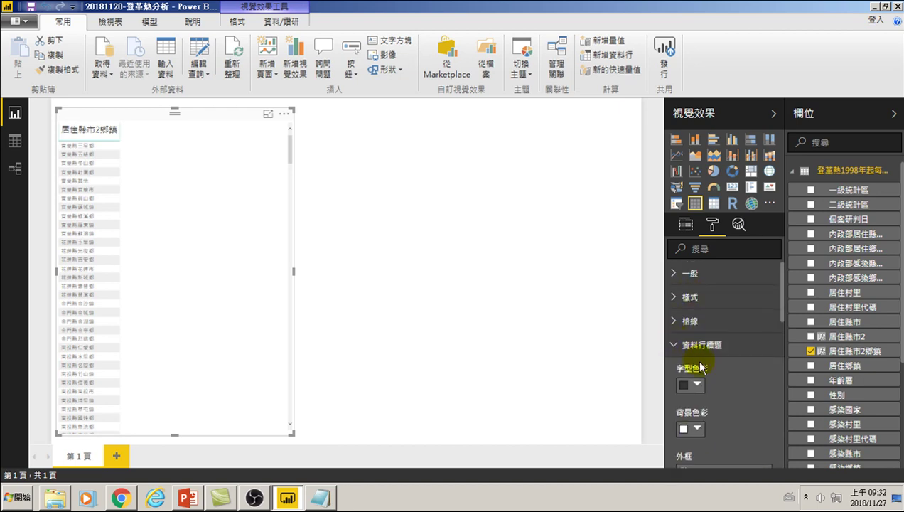
scroll(693, 355, "down", 2)
left_click(698, 320)
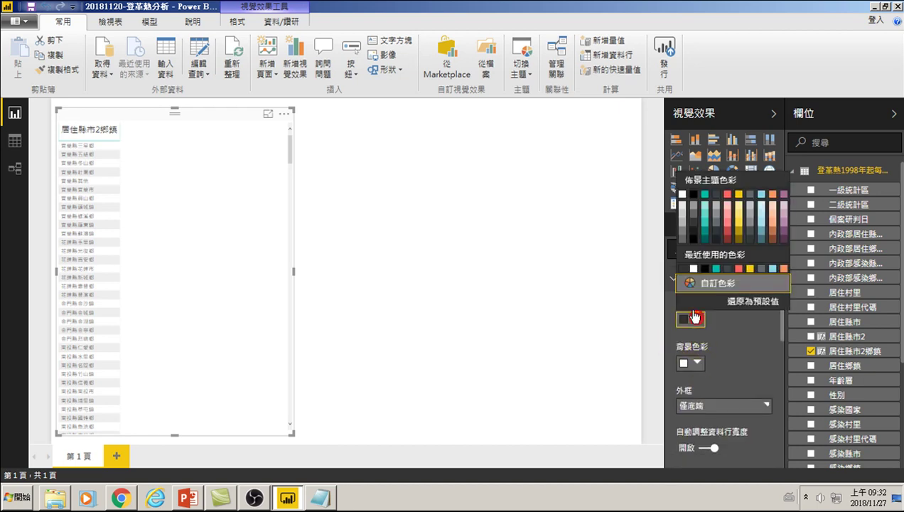
left_click(696, 190)
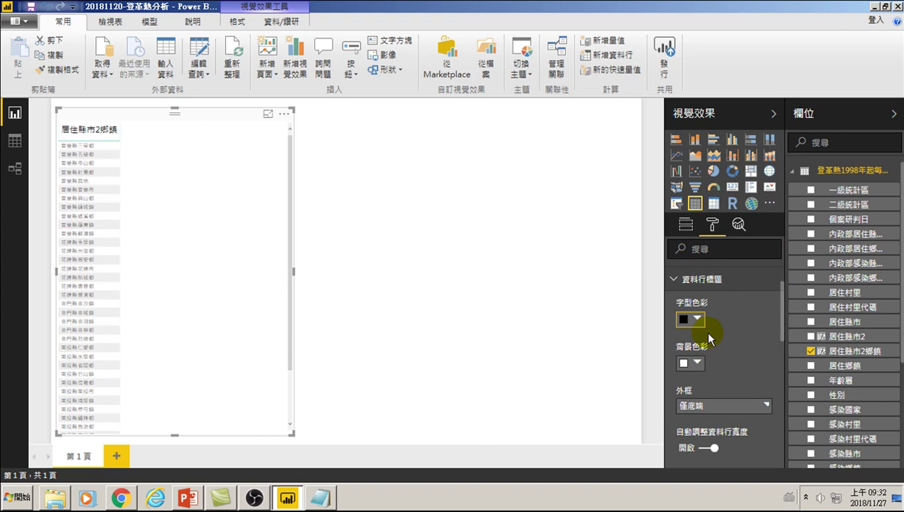
left_click(672, 277)
- Set the table's value text size to 12
left_click(677, 303)
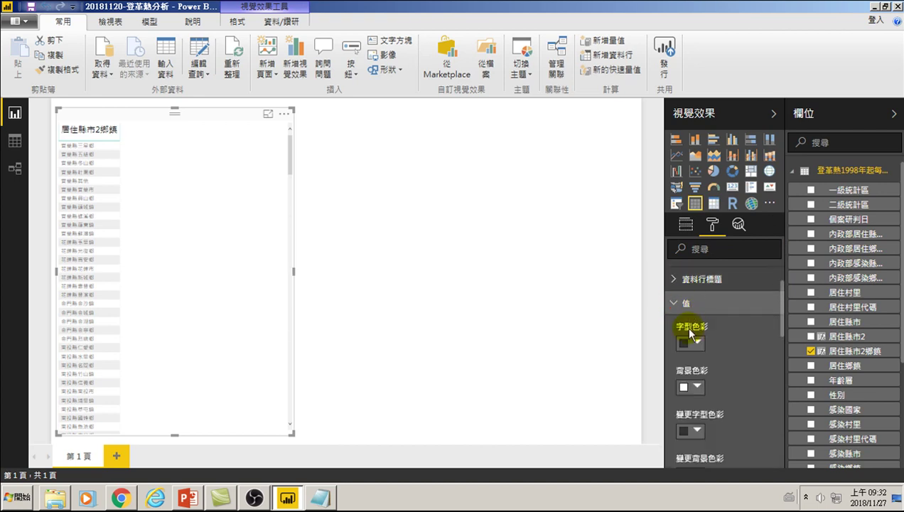
scroll(696, 337, "down", 4)
scroll(704, 363, "down", 4)
left_click(715, 415)
left_click(715, 415)
left_click(714, 415)
left_click(714, 415)
left_click(714, 415)
left_click(714, 415)
left_click(713, 421)
left_click(713, 421)
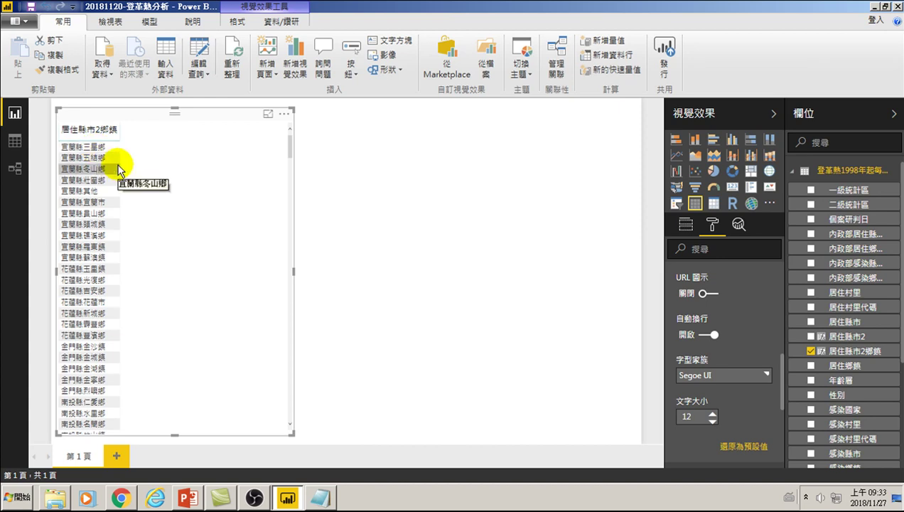
left_click(106, 130)
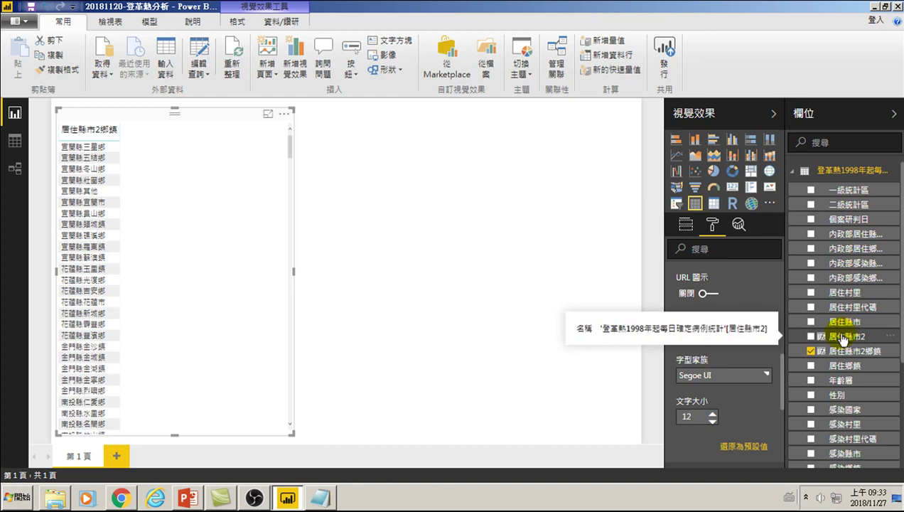
scroll(843, 340, "down", 1)
scroll(832, 377, "down", 3)
scroll(826, 405, "down", 1)
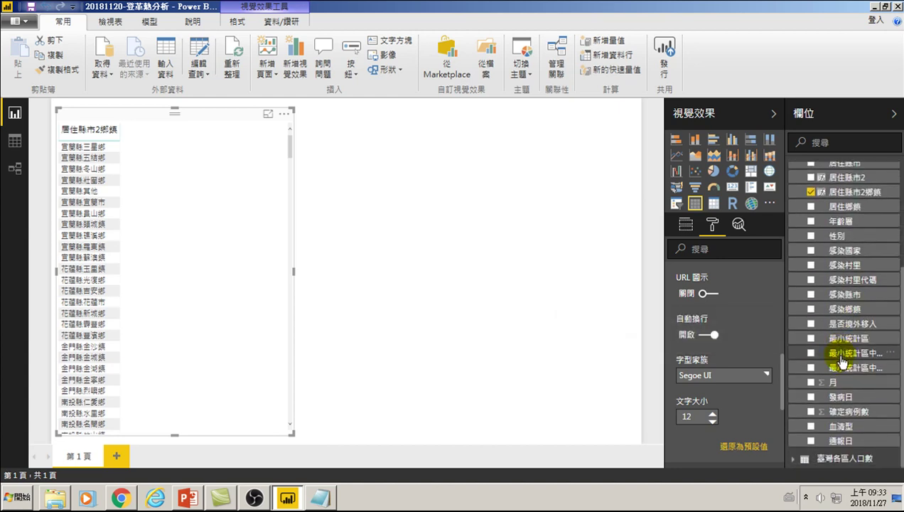
left_click(811, 413)
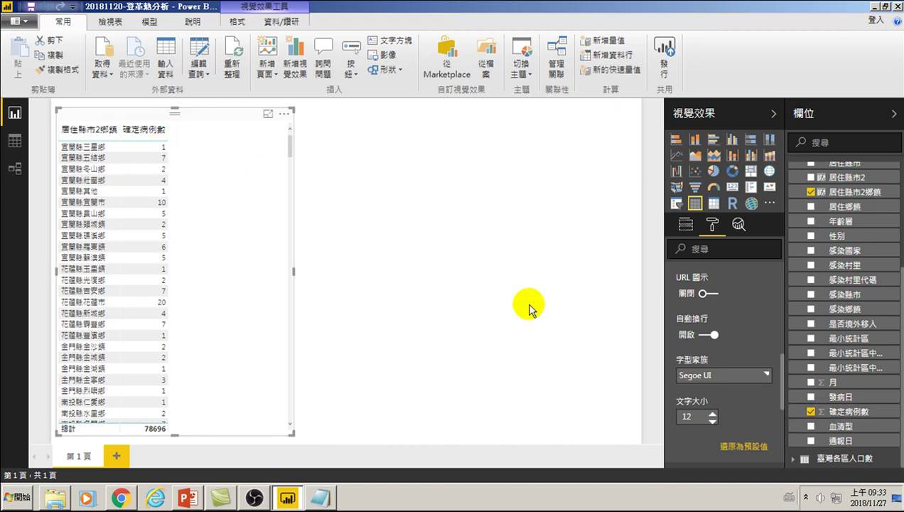
left_click(812, 412)
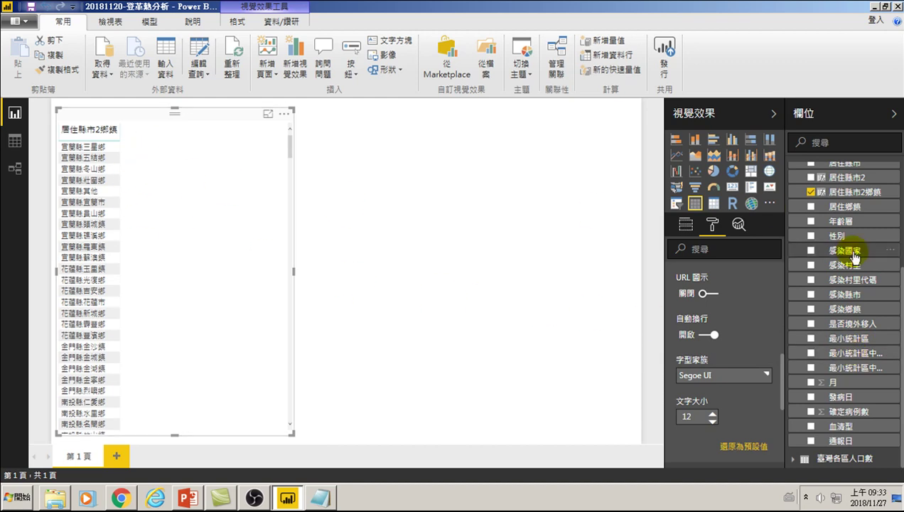
- Create a new measure in the dengue table, naming it 登革熱發病數 and starting COUNT
right_click(846, 297)
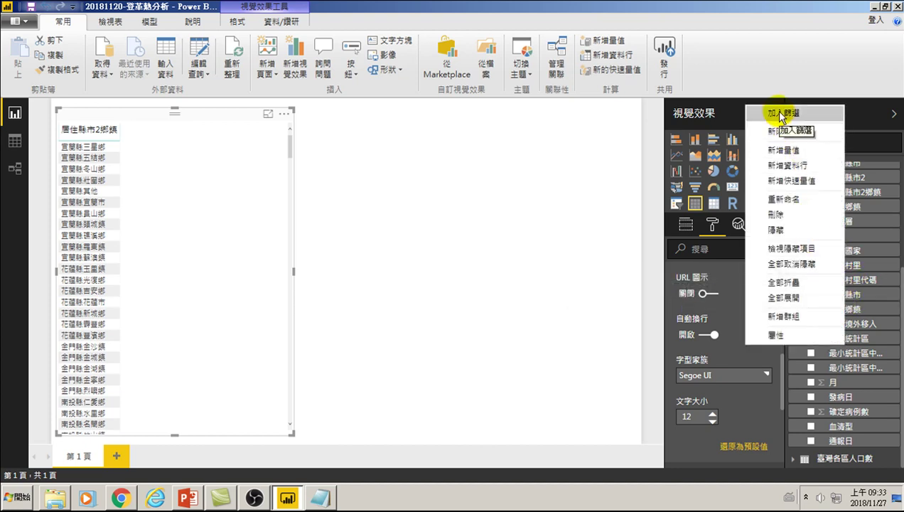
left_click(786, 152)
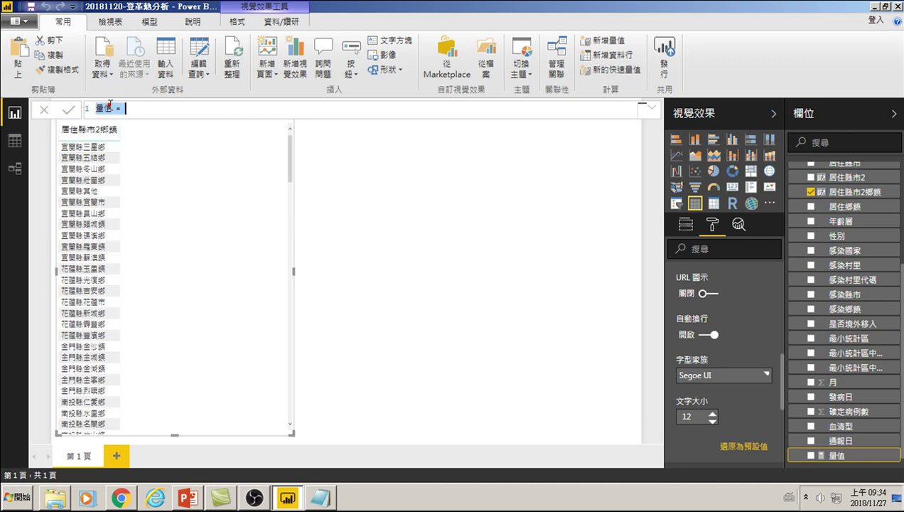
left_click(125, 108)
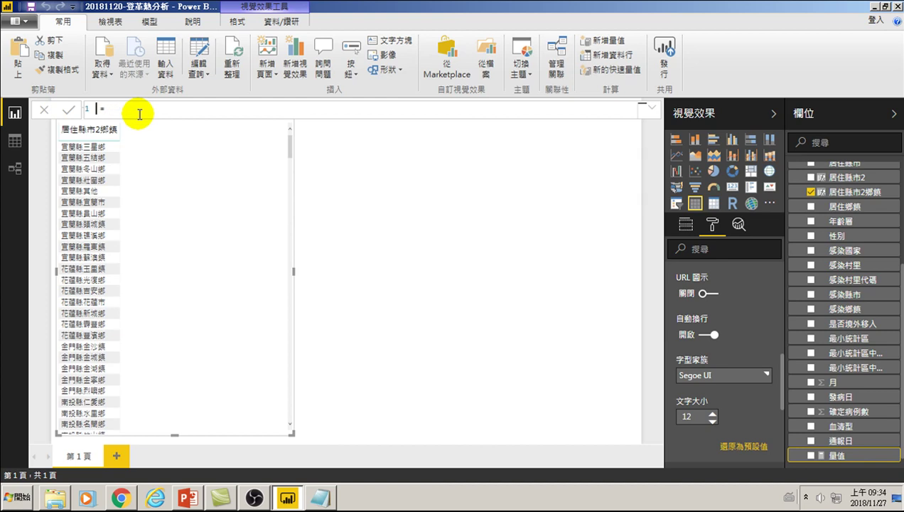
key("ctrl+space")
type("弓人")
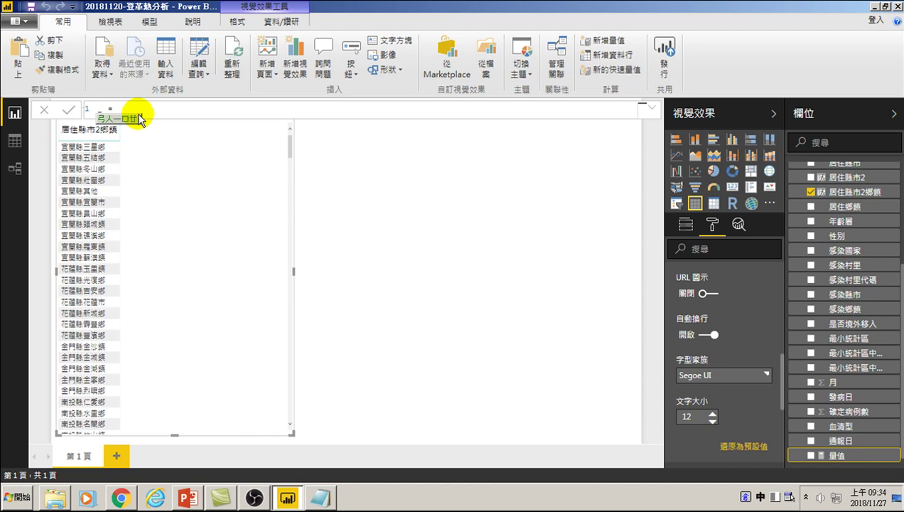
type("登革熱 ")
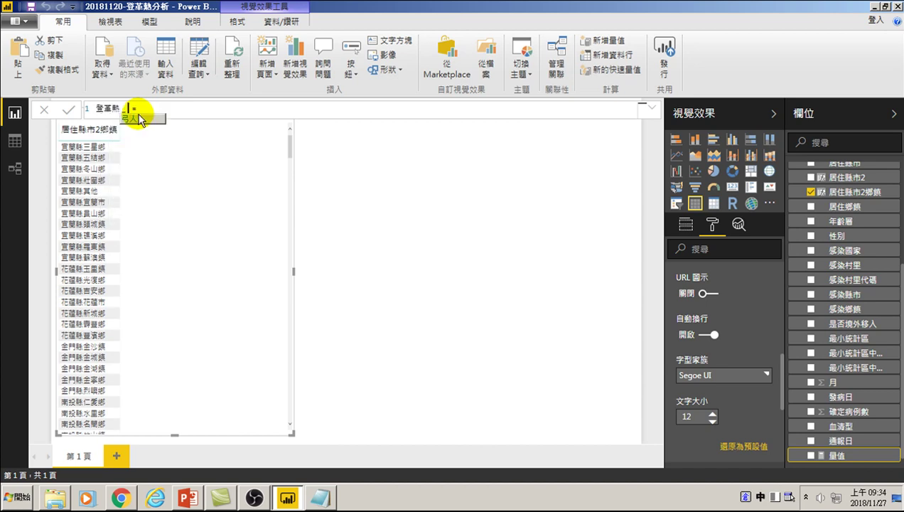
type("發")
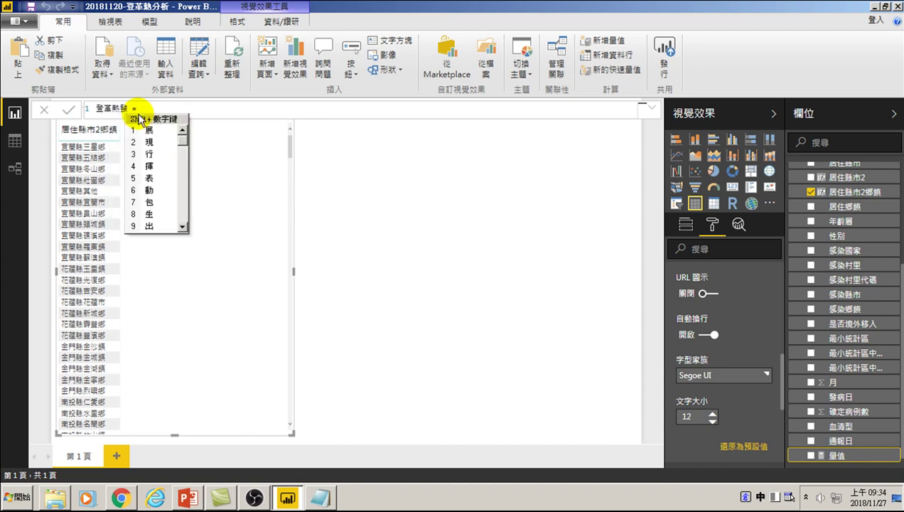
type("生")
key("Escape")
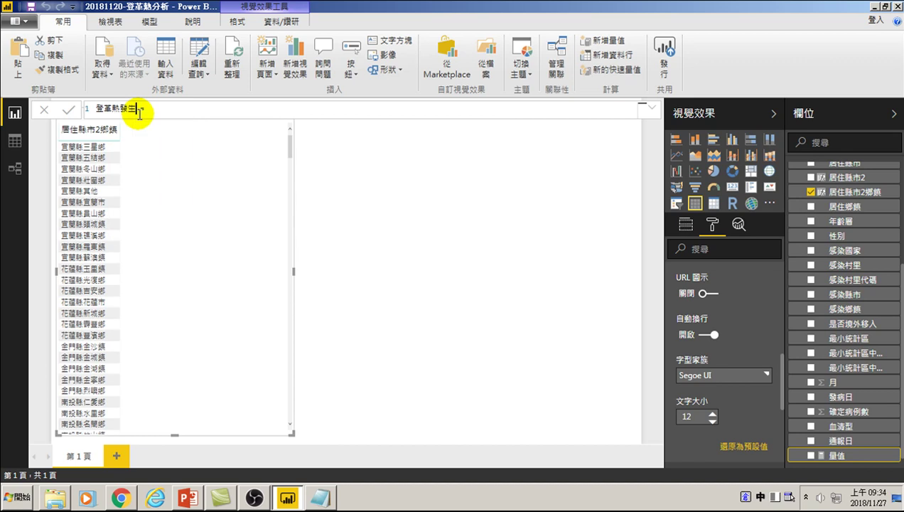
type("k")
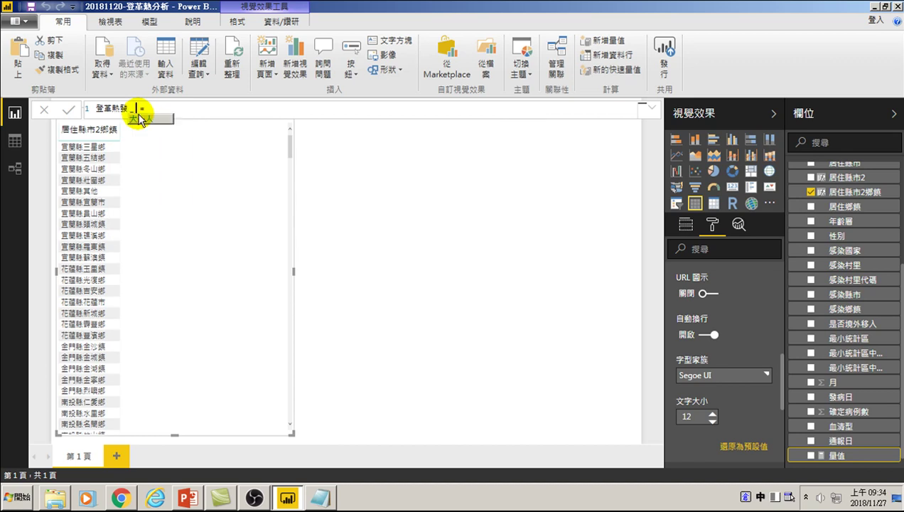
type("病數")
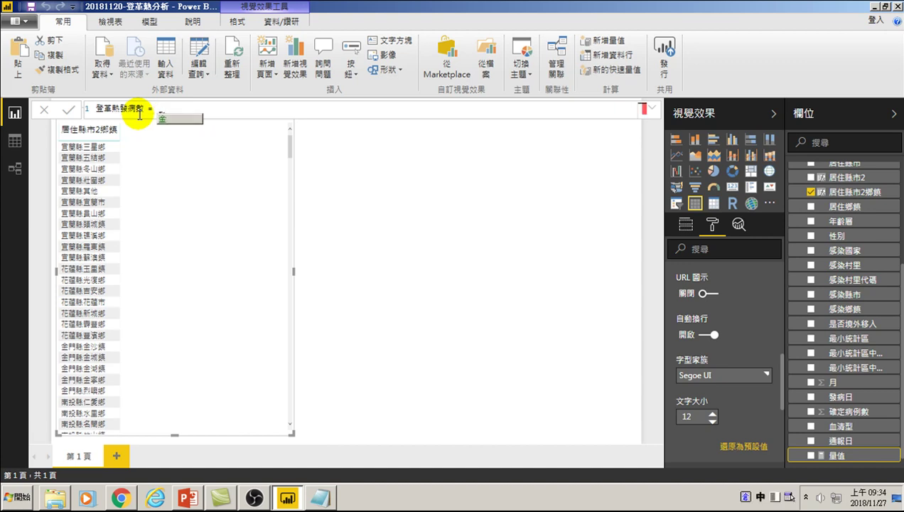
type("coun")
- Complete the formula as COUNT('登革熱1998年起每日確定病例統計'[居住縣市2鄉鎮])
key("Tab")
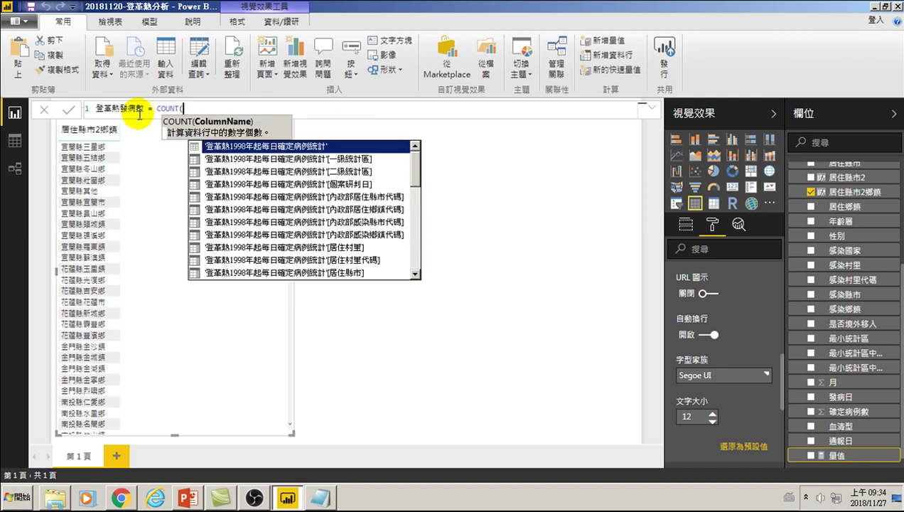
key("Down")
key("Down")
key("Down")
key("Down")
key("Down")
key("Down")
key("Down")
key("Down")
key("Down")
key("Down")
key("Down")
key("Down")
key("Down")
key("Down")
key("Down")
key("Down")
key("Up")
key("Up")
key("Up")
key("Up")
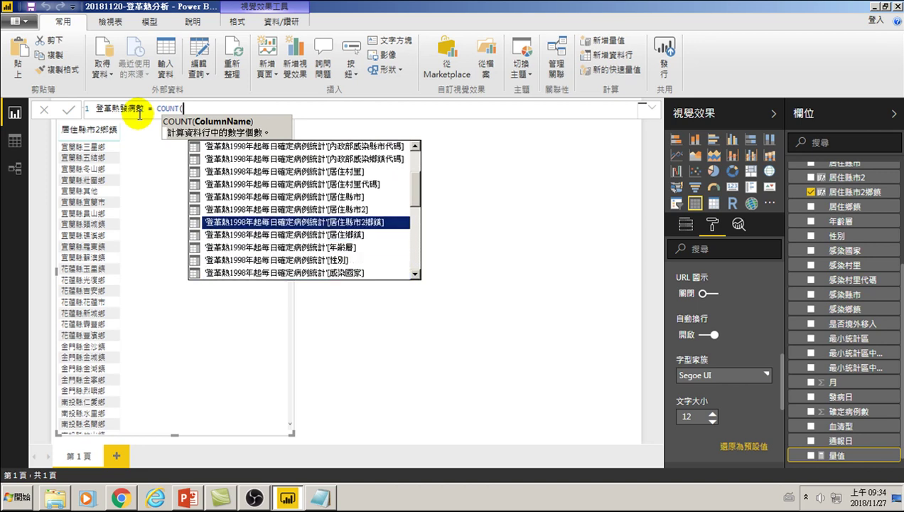
key("Tab")
type(")")
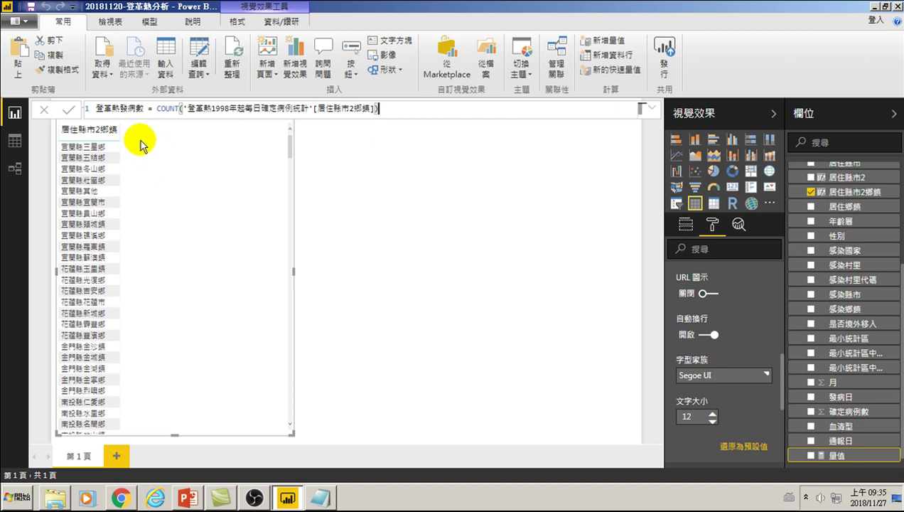
left_click(324, 499)
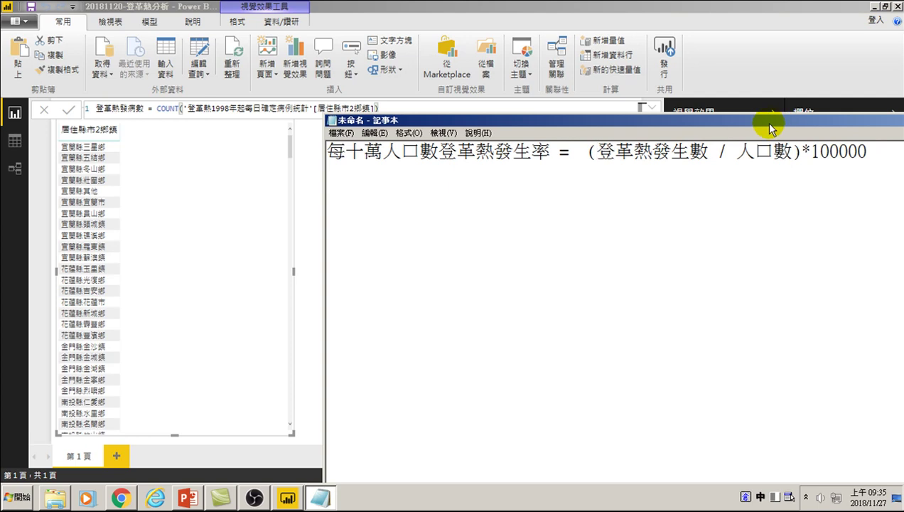
left_click(226, 109)
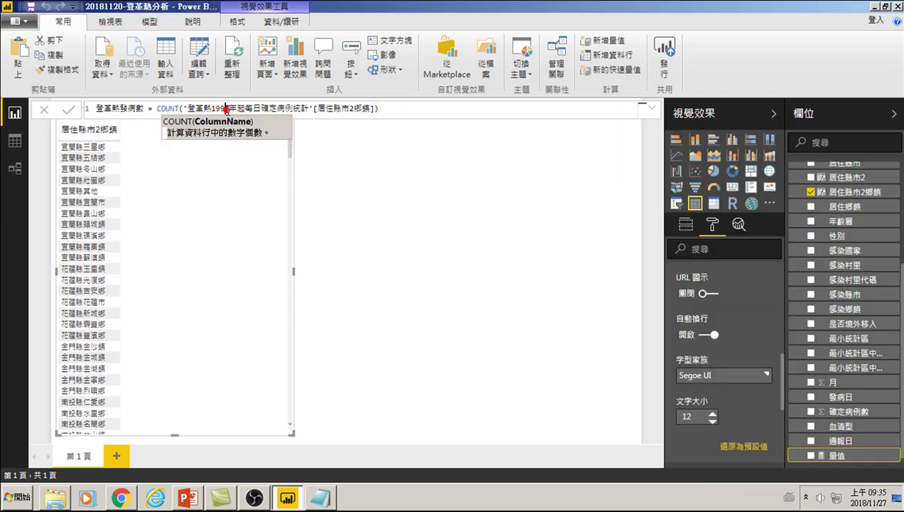
left_click(382, 108)
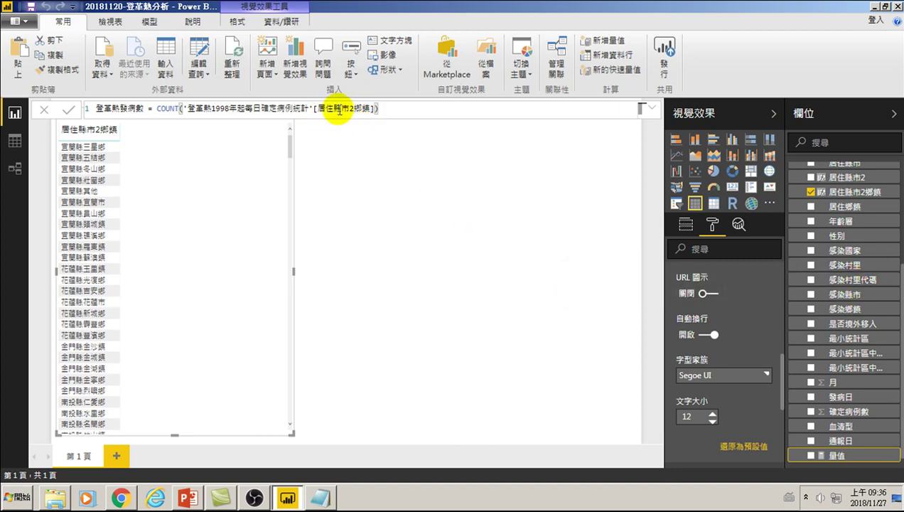
- Commit the 登革熱發病數 measure and add it to the township table
left_click_drag(318, 109, 370, 109)
key("Return")
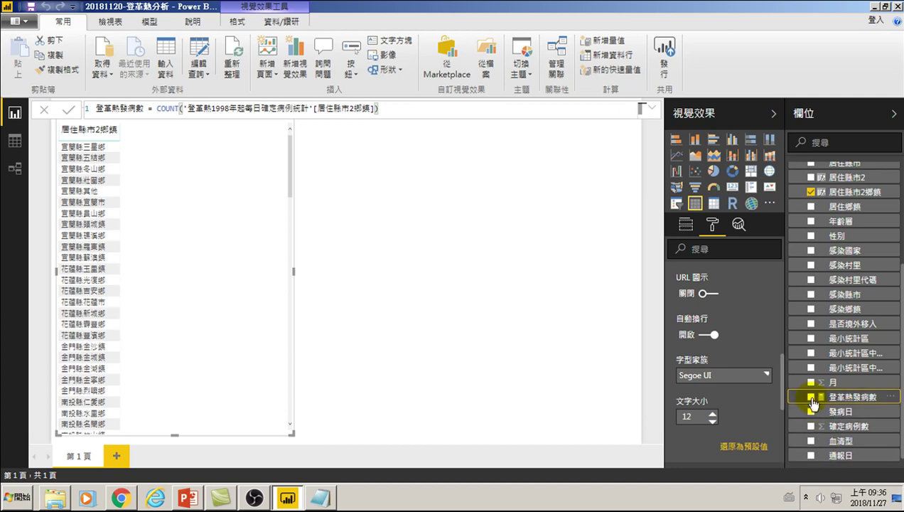
left_click(810, 397)
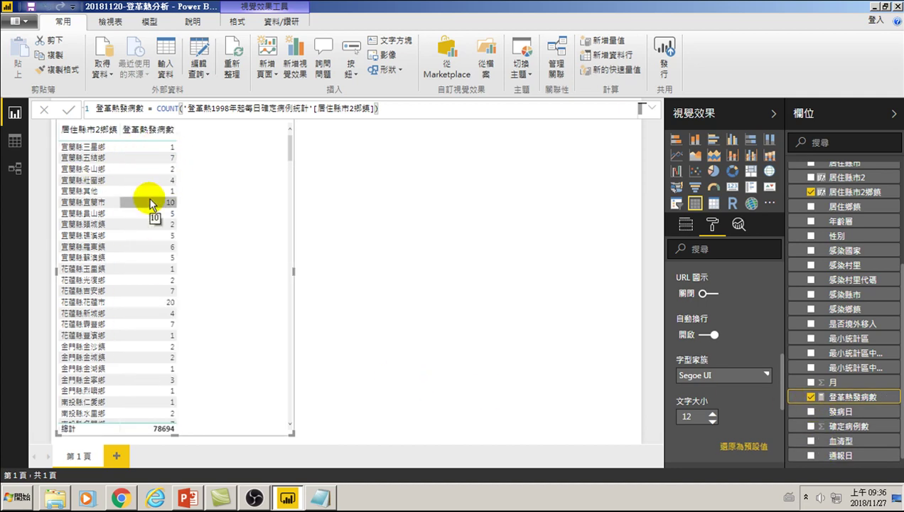
- Briefly add 確定病例數 to the table for comparison, then remove it
scroll(821, 420, "down", 1)
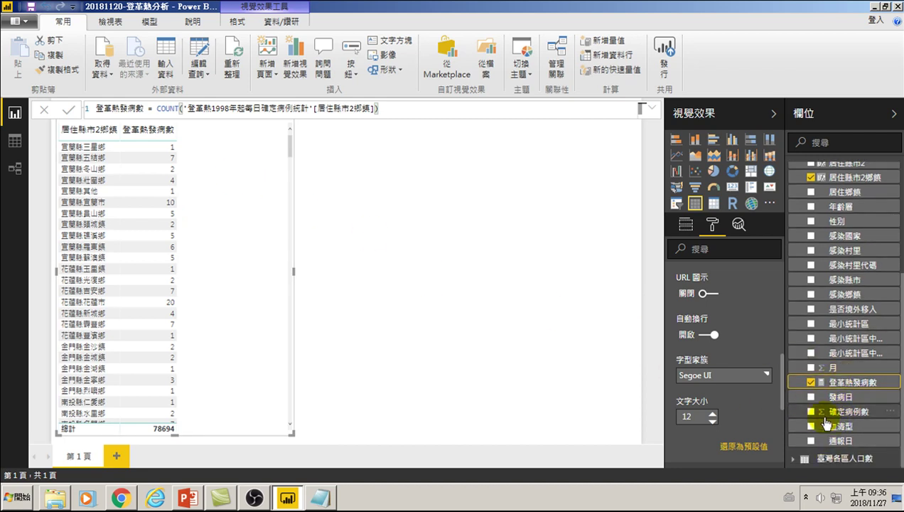
left_click(811, 412)
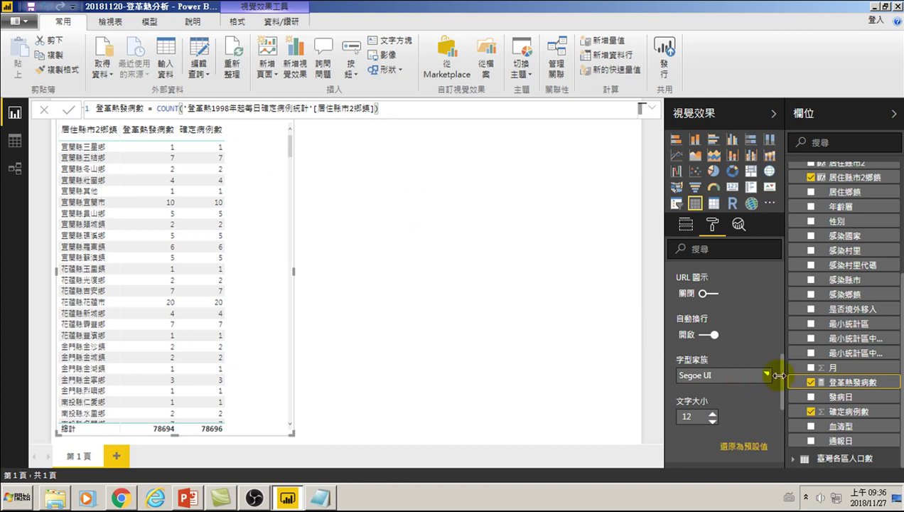
left_click(812, 413)
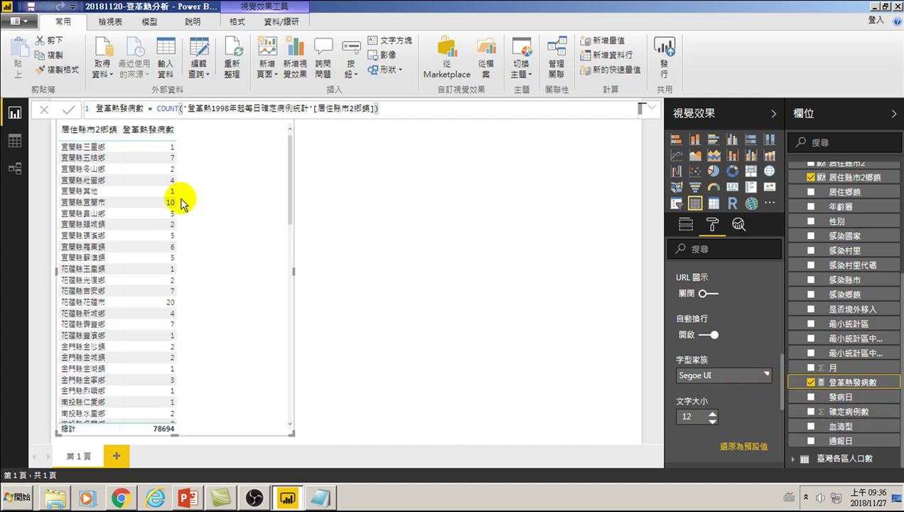